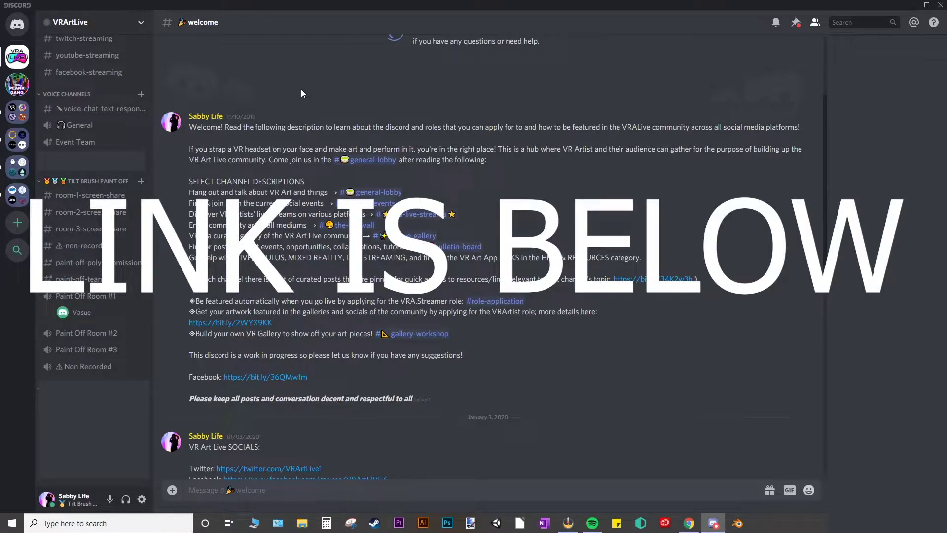
Join the Paint Off Room #1 voice channel under Tilt Brush Paint Off.
left_click(82, 296)
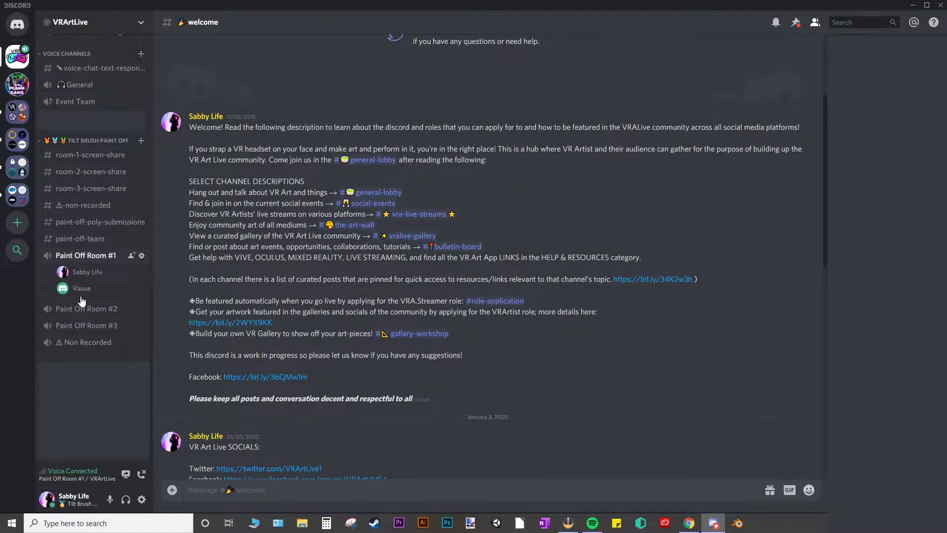
mouse_move(79, 274)
left_mouse_down()
mouse_move(60, 281)
mouse_move(124, 254)
mouse_move(74, 260)
mouse_move(114, 263)
mouse_move(45, 283)
left_mouse_up()
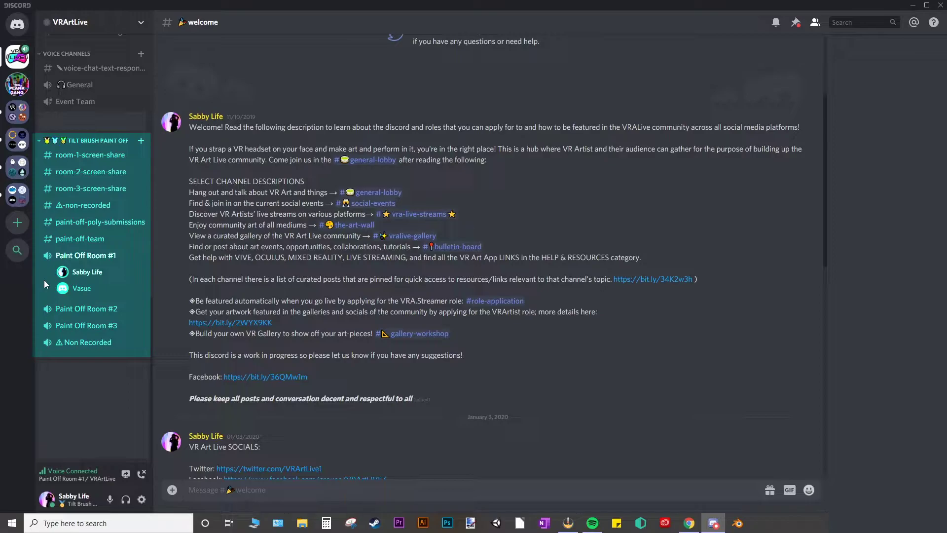
mouse_move(45, 284)
left_mouse_down()
mouse_move(107, 259)
mouse_move(114, 329)
mouse_move(105, 202)
mouse_move(81, 159)
mouse_move(67, 162)
mouse_move(106, 161)
mouse_move(72, 166)
left_mouse_up()
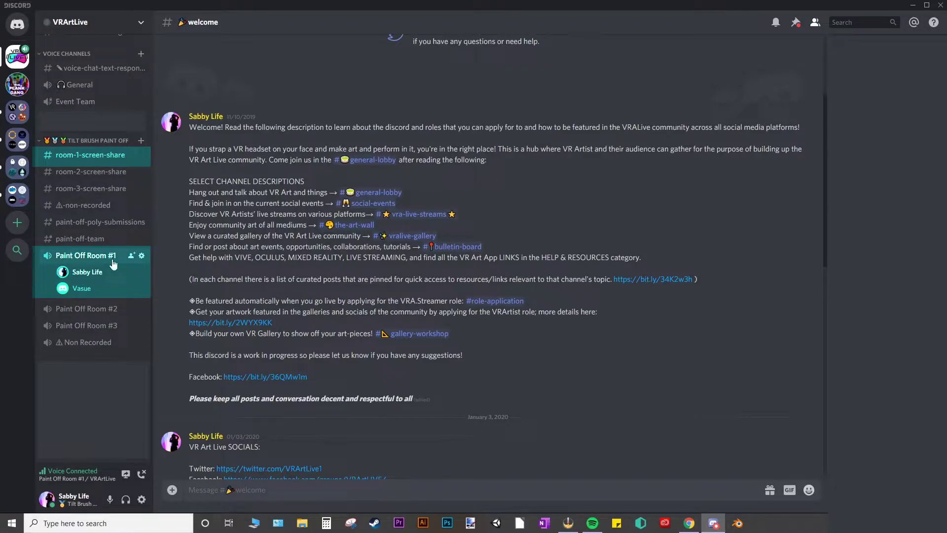
Open the room-1-screen-share channel, follow its topic link to the Paint Off Room #1 video view and show the participants side by side.
left_click(103, 156)
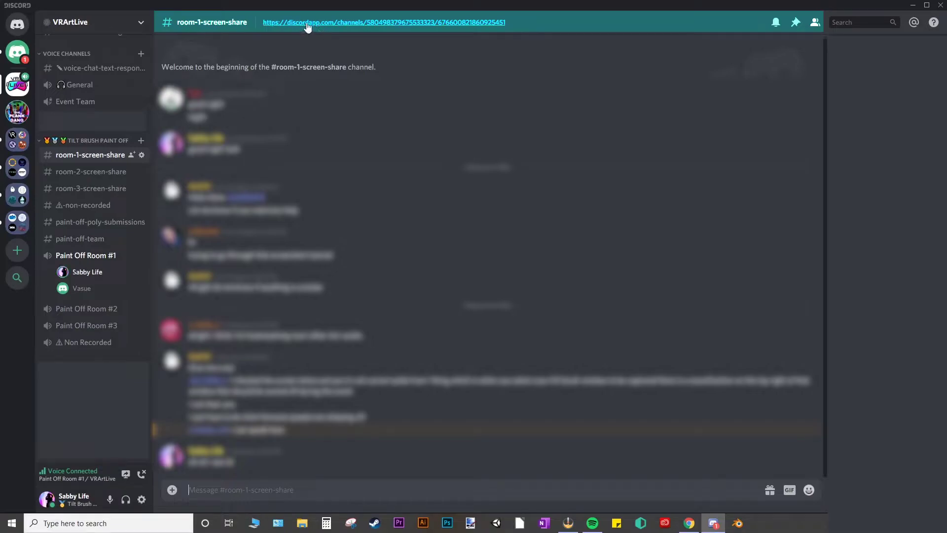
left_click(389, 24)
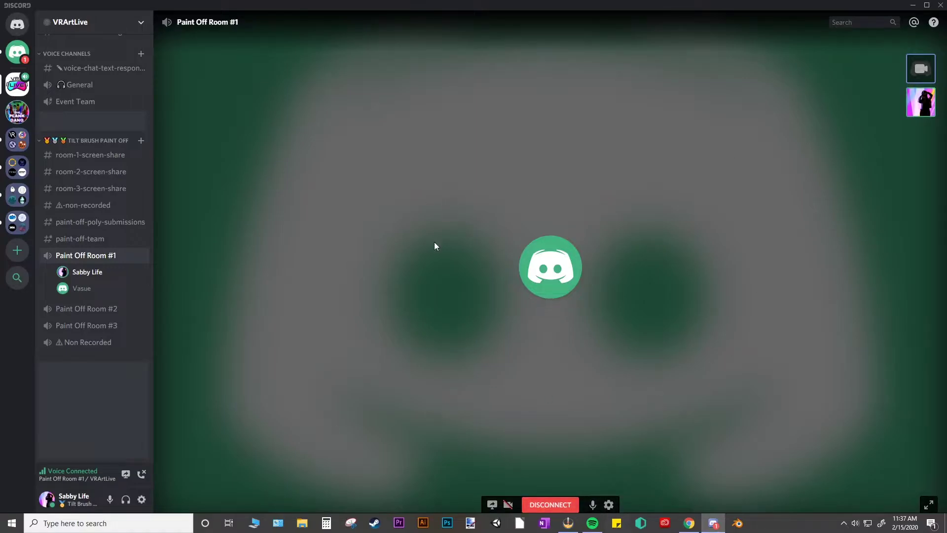
left_click(454, 219)
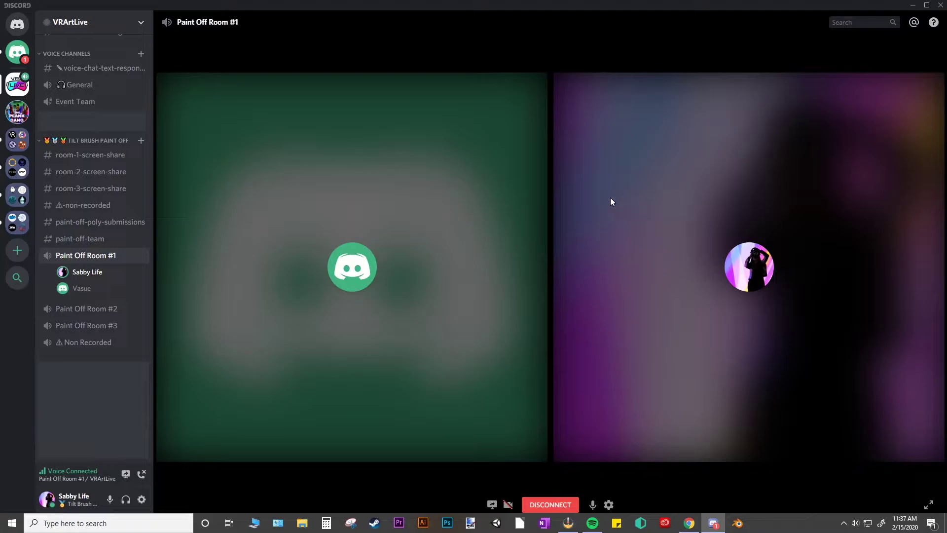
left_click(648, 193)
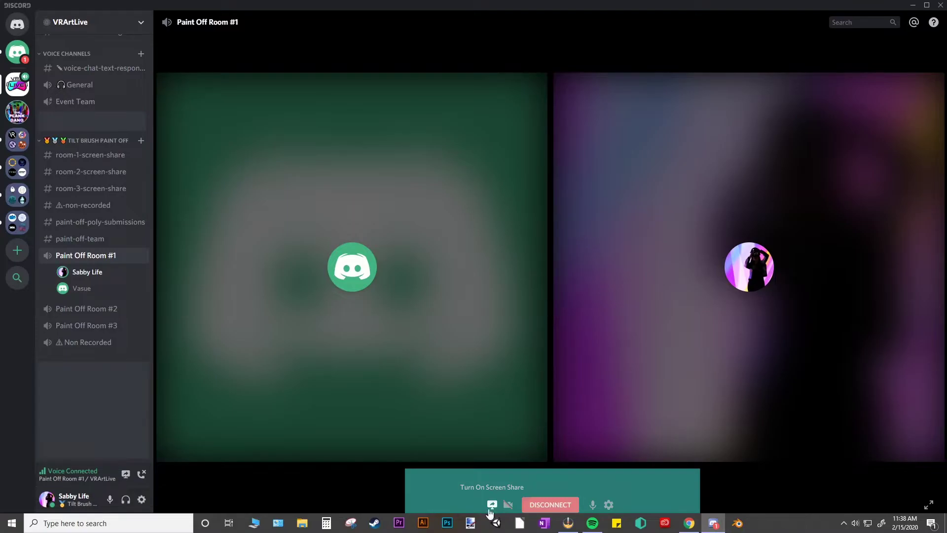
Share the Tilt Brush application window with Paint Off Room #1 at 720 quality and 30 frames per second, with sound on.
left_click(491, 504)
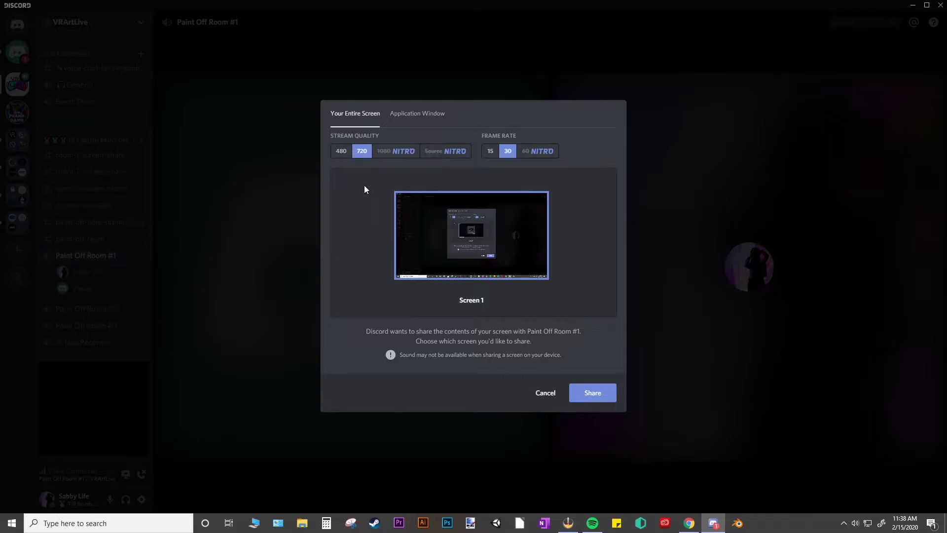
left_click(418, 118)
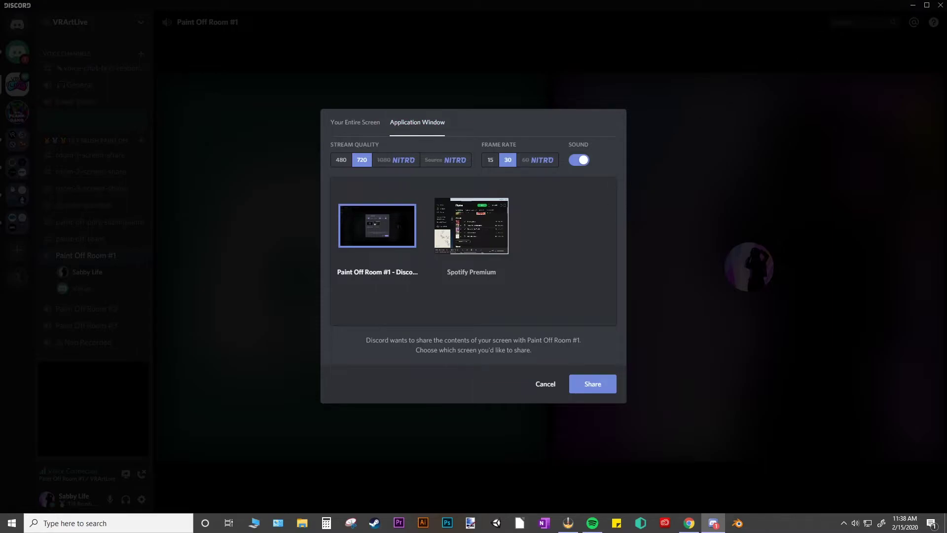
scroll(504, 294, "down", 1)
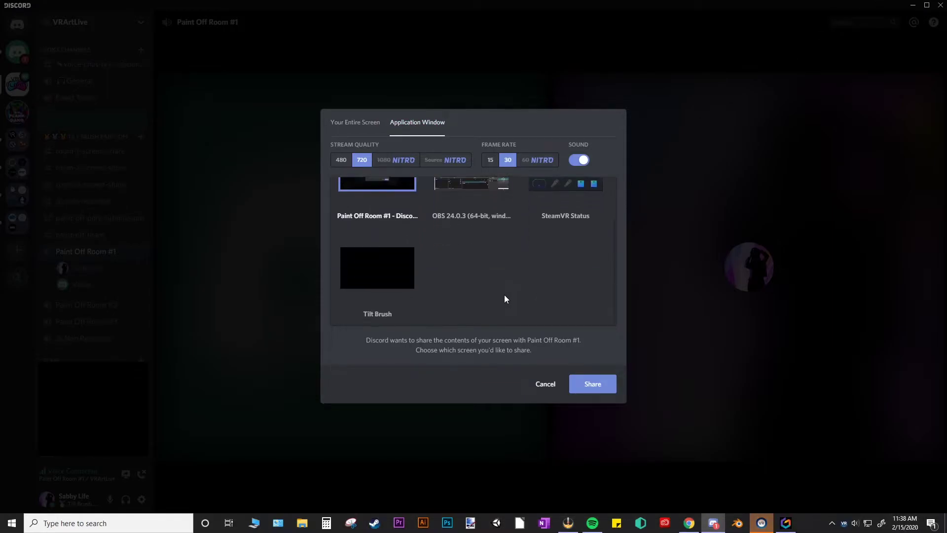
scroll(504, 294, "down", 1)
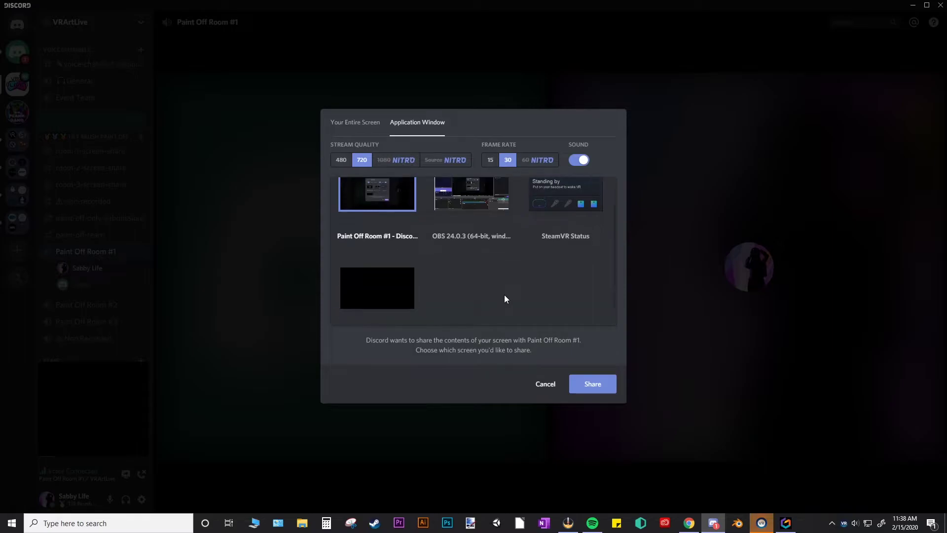
left_click(381, 280)
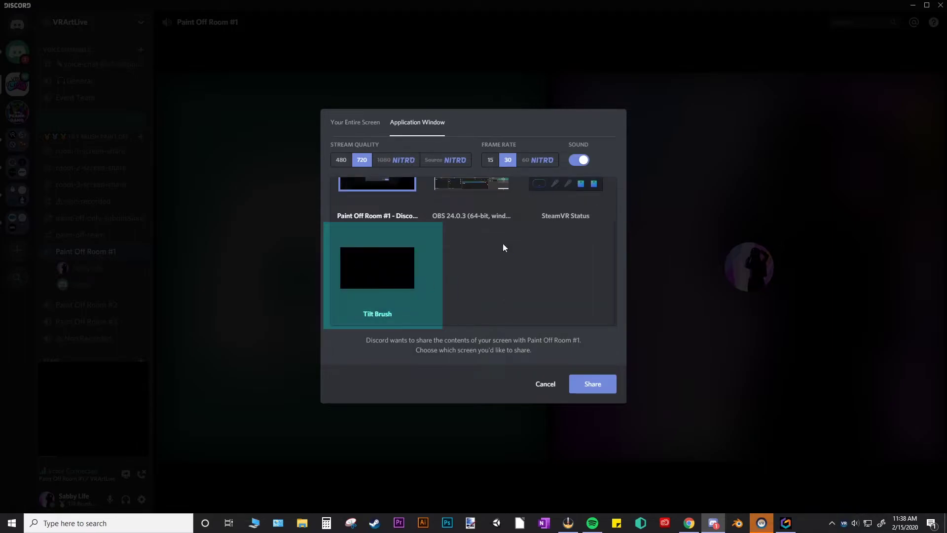
left_click(371, 277)
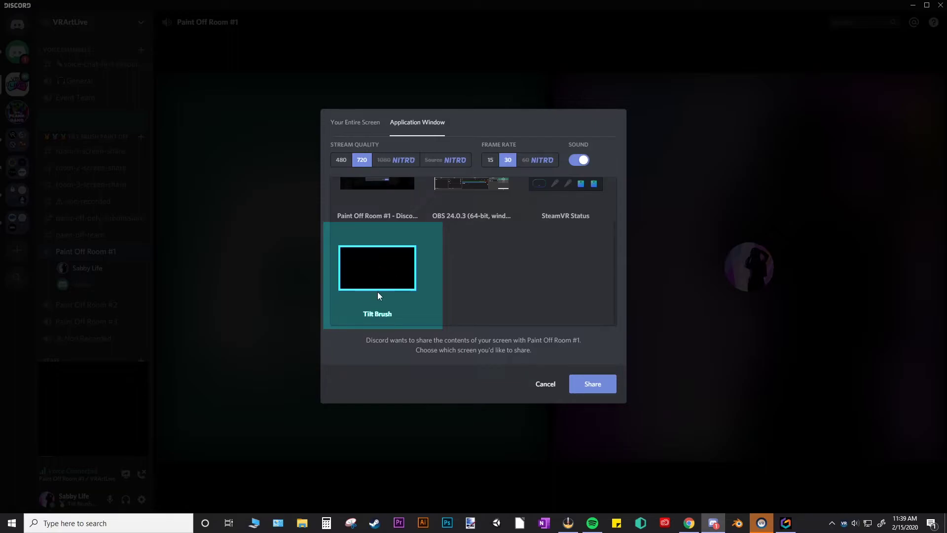
left_click(595, 384)
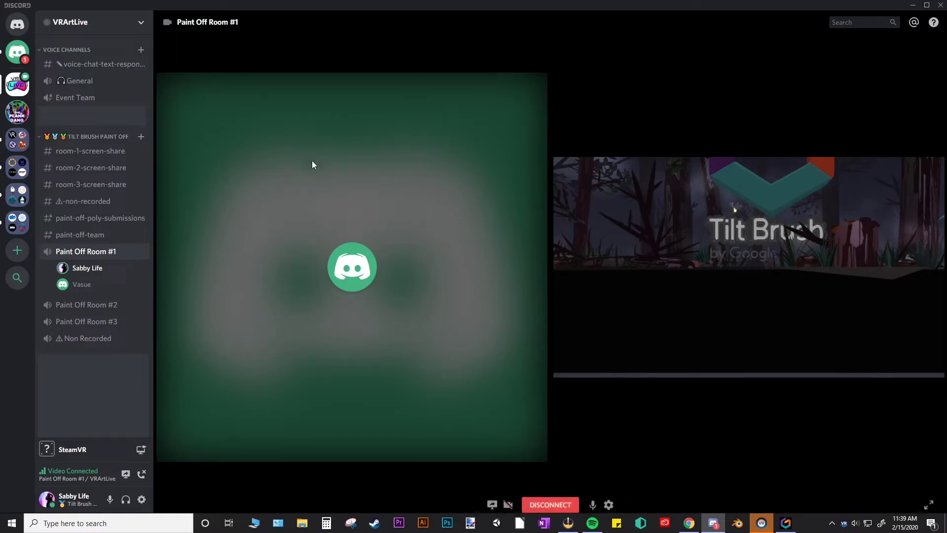
Deafen your own account in Paint Off Room #1.
mouse_move(86, 269)
left_mouse_down()
mouse_move(71, 270)
mouse_move(91, 270)
left_mouse_up()
right_click(92, 269)
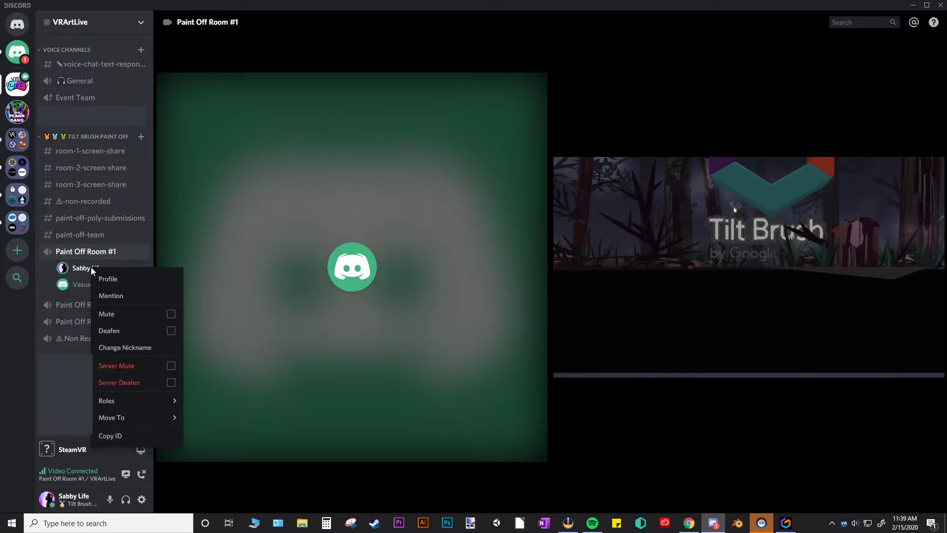
left_click(171, 332)
mouse_move(395, 436)
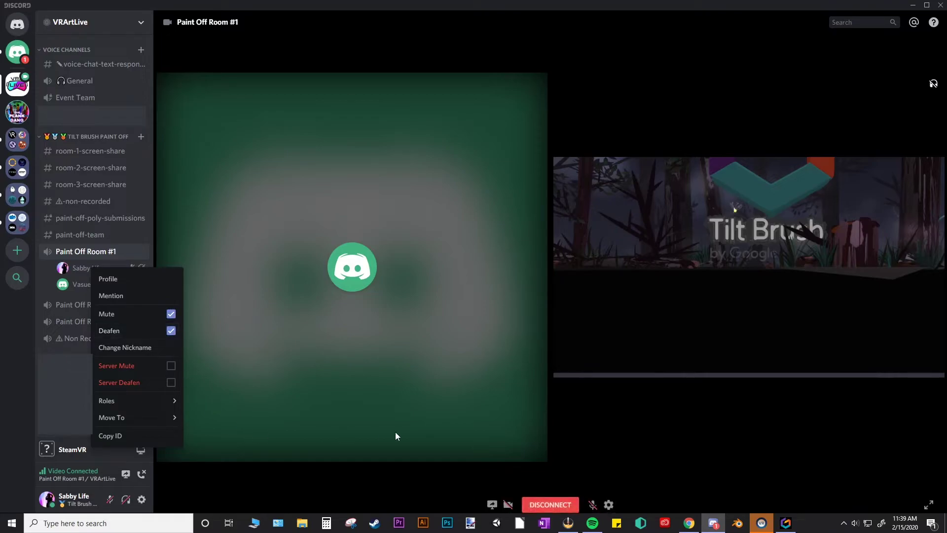
left_click(617, 412)
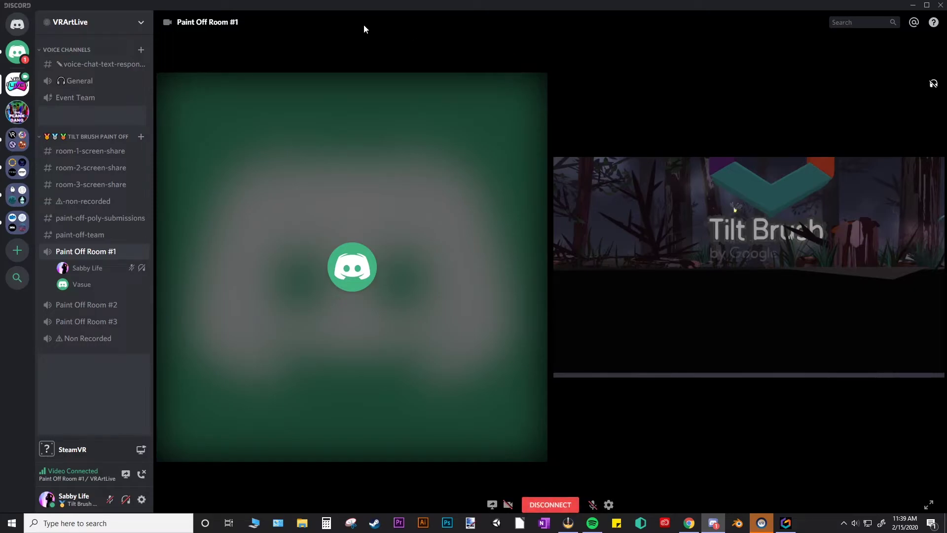
Turn off Deafen for your own account and turn on only Mute.
right_click(96, 266)
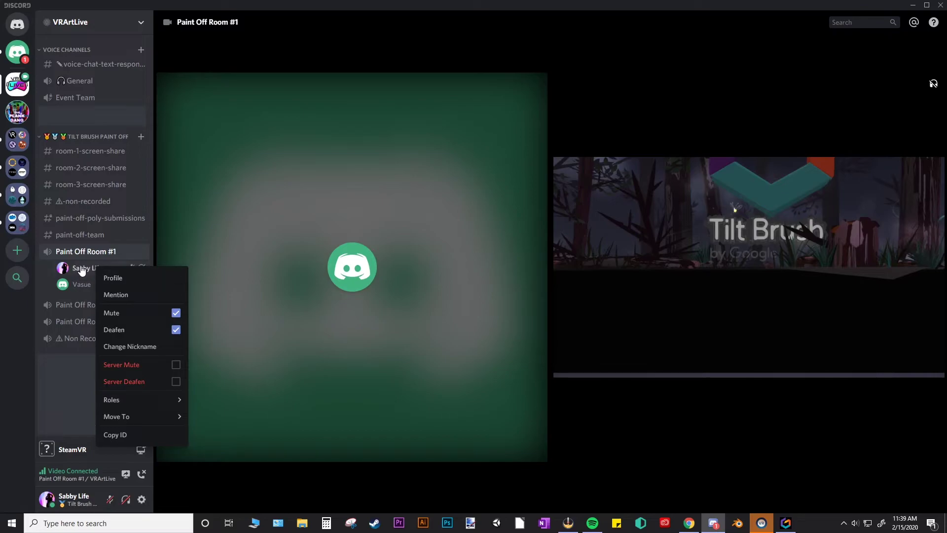
left_click(176, 330)
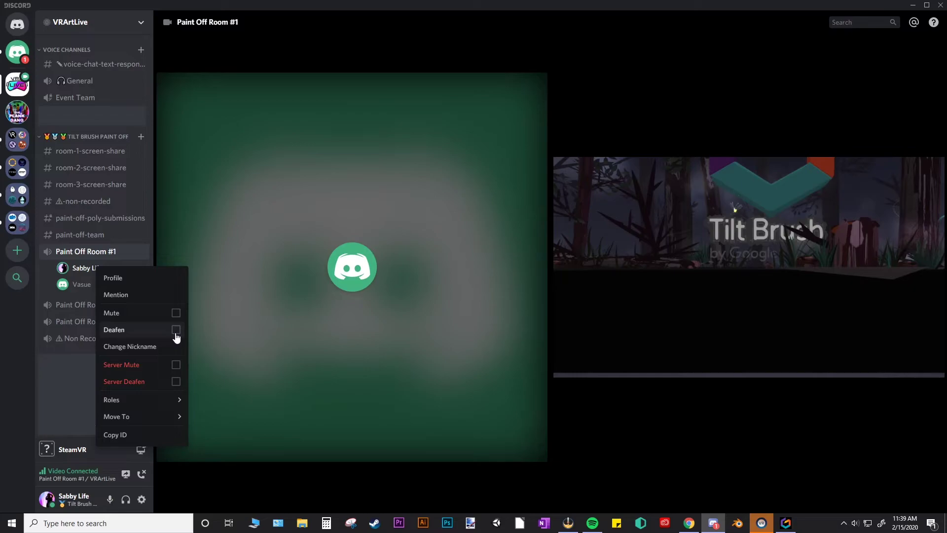
left_click(176, 312)
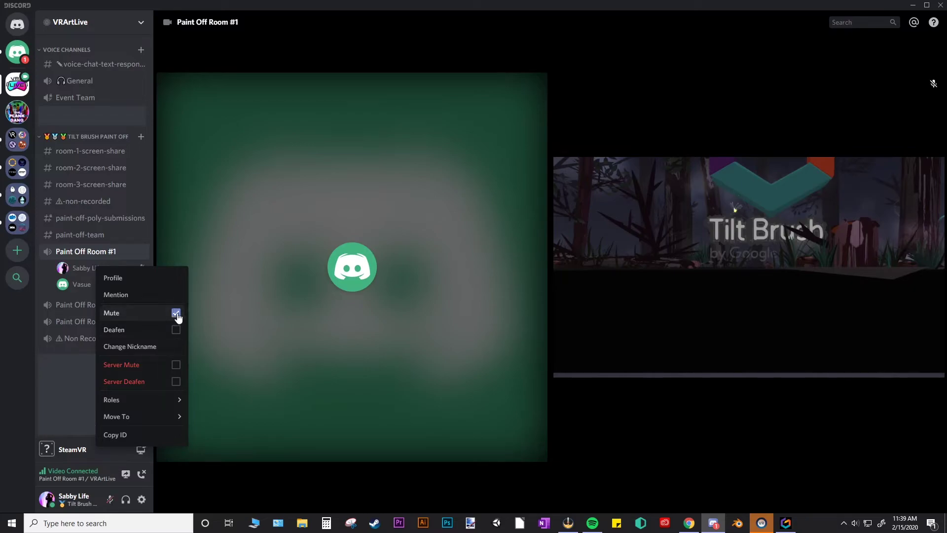
left_click(262, 366)
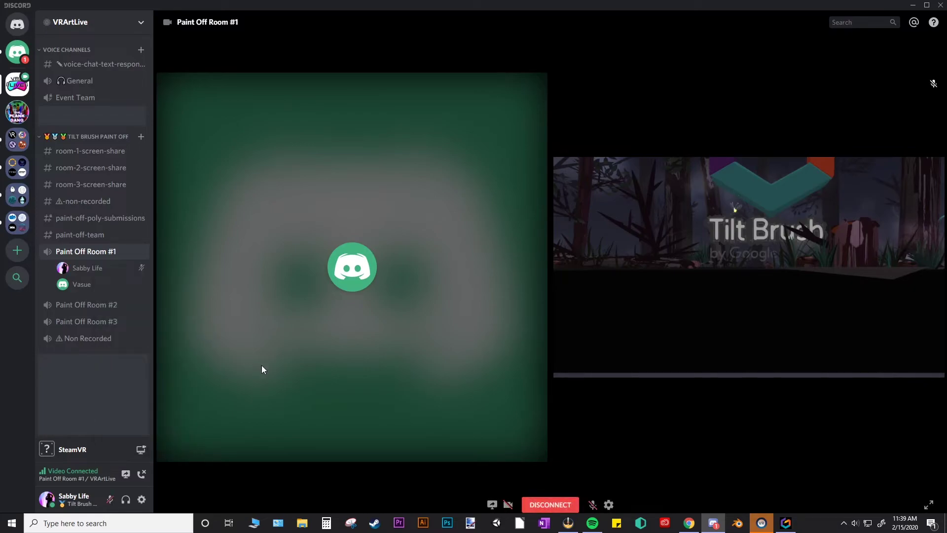
Unmute your own account in Paint Off Room #1.
right_click(90, 268)
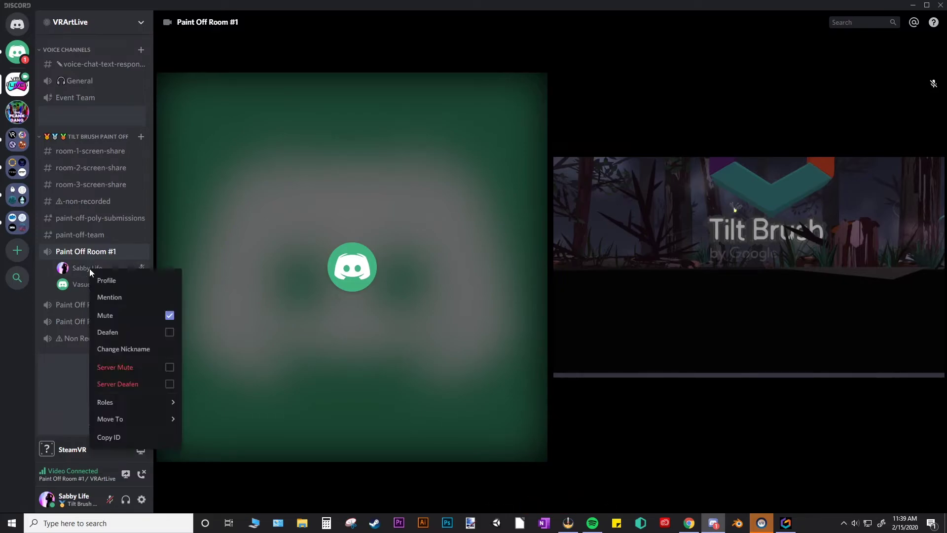
left_click(169, 316)
left_click(605, 364)
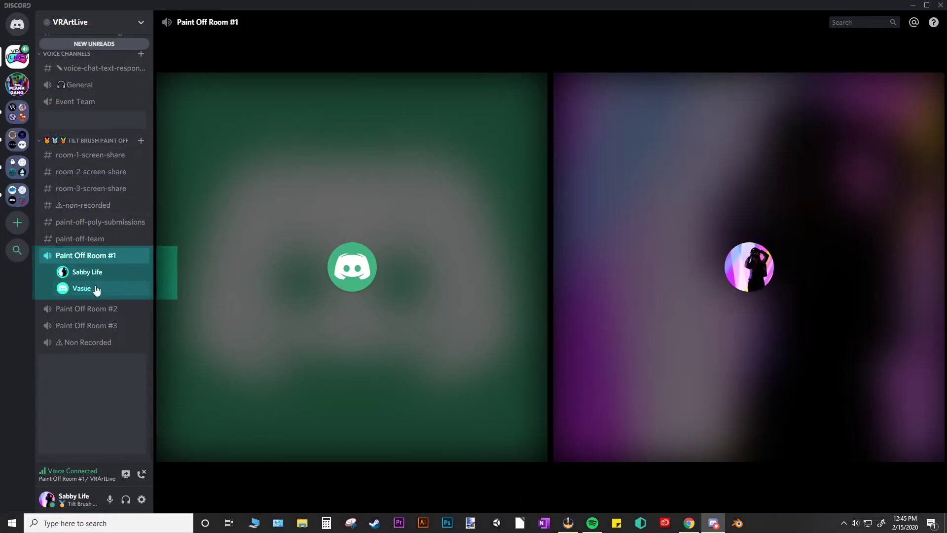
Lower the other participant's user volume to the middle of its range and mute that participant.
right_click(87, 292)
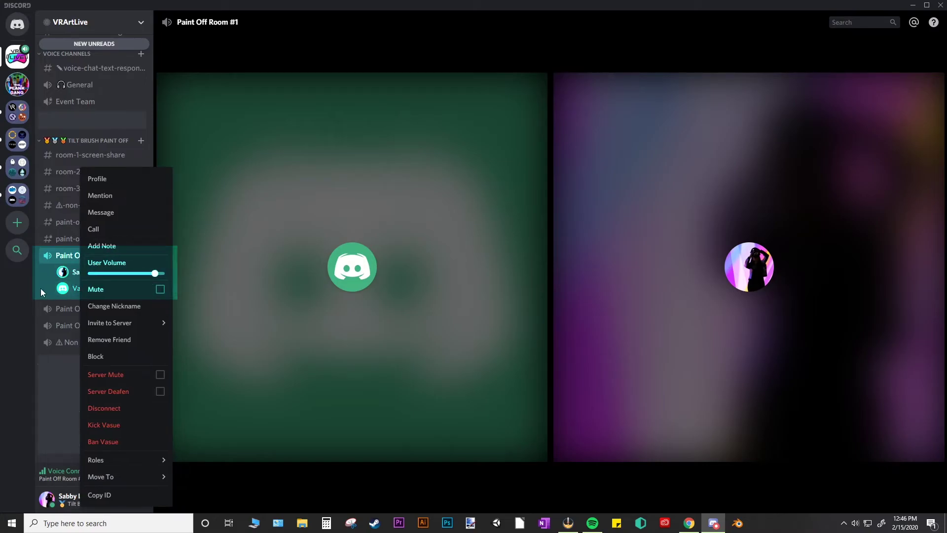
left_click(214, 310)
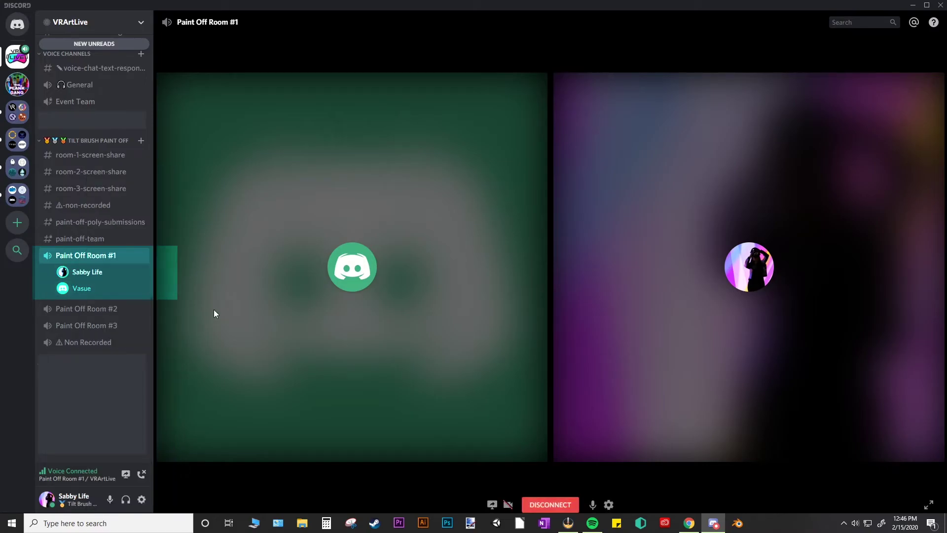
right_click(77, 291)
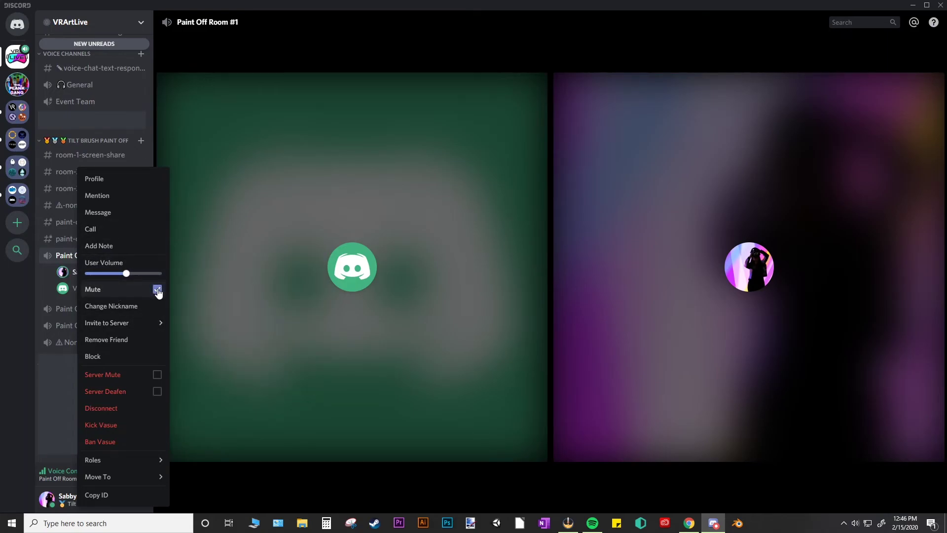
left_click(51, 274)
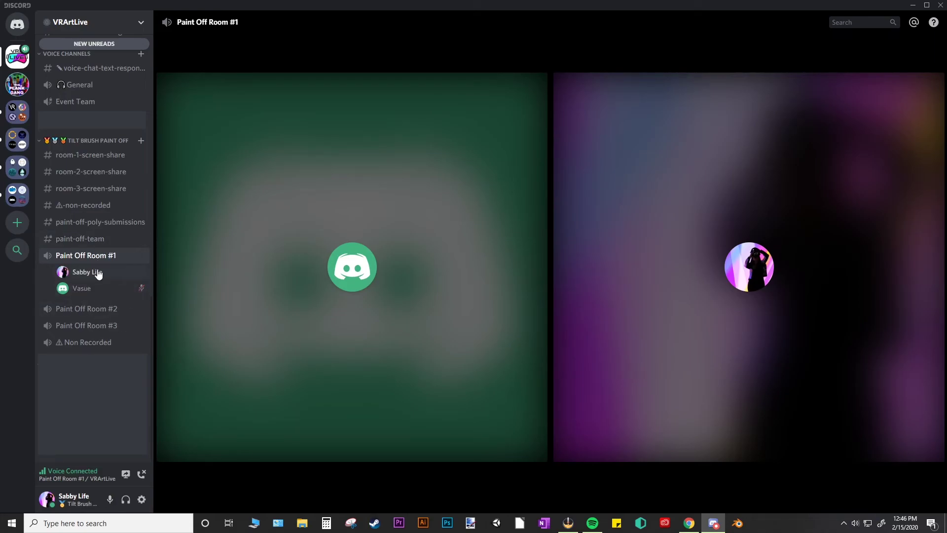
Unmute the other participant in Paint Off Room #1.
right_click(88, 289)
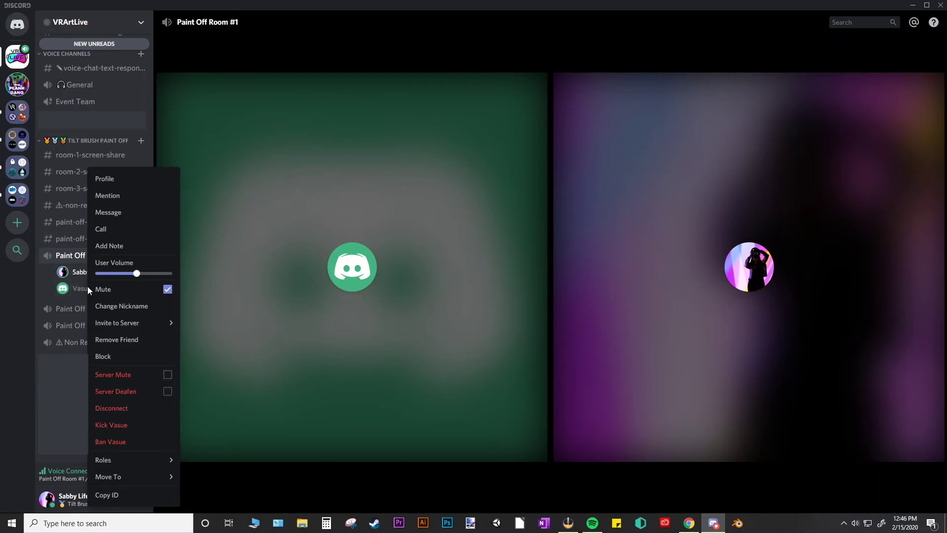
left_click(168, 290)
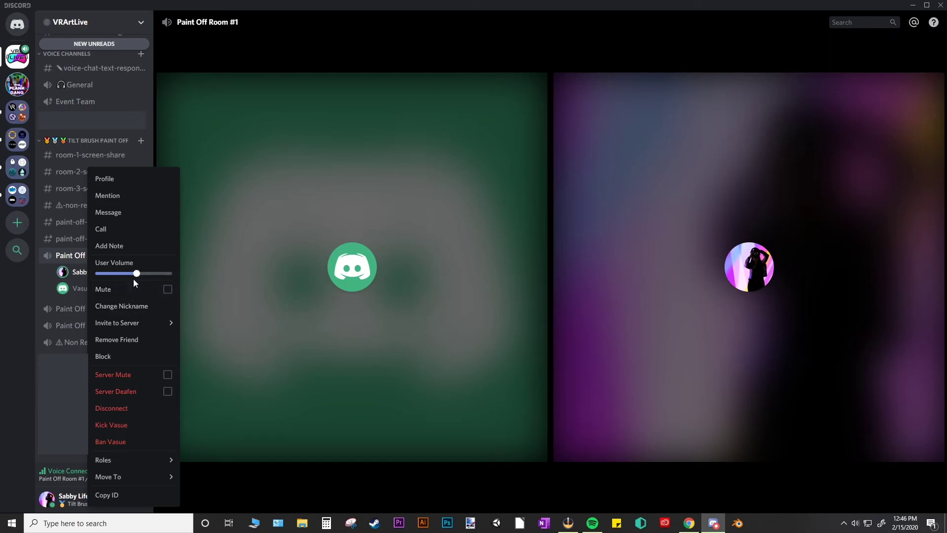